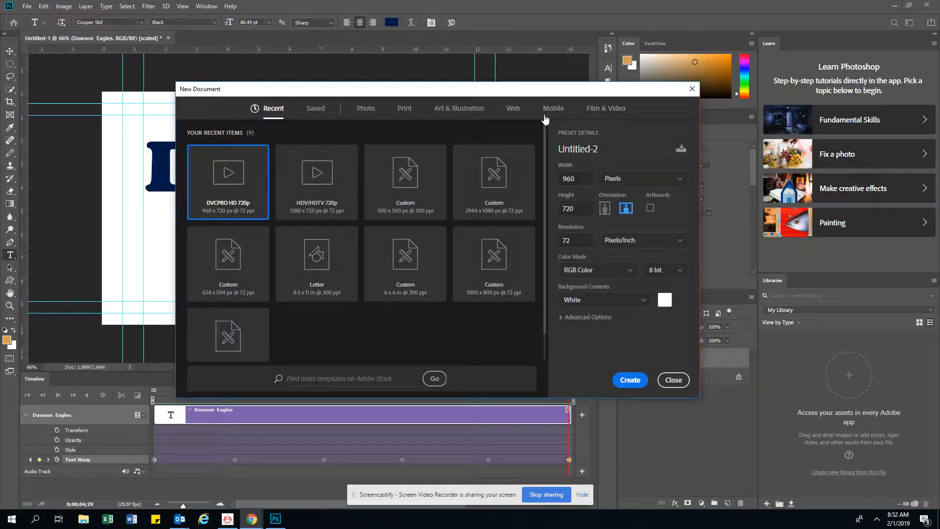
- Create a new document from the DVCPRO HD 720p Film & Video preset named "text warp animation"
click(605, 108)
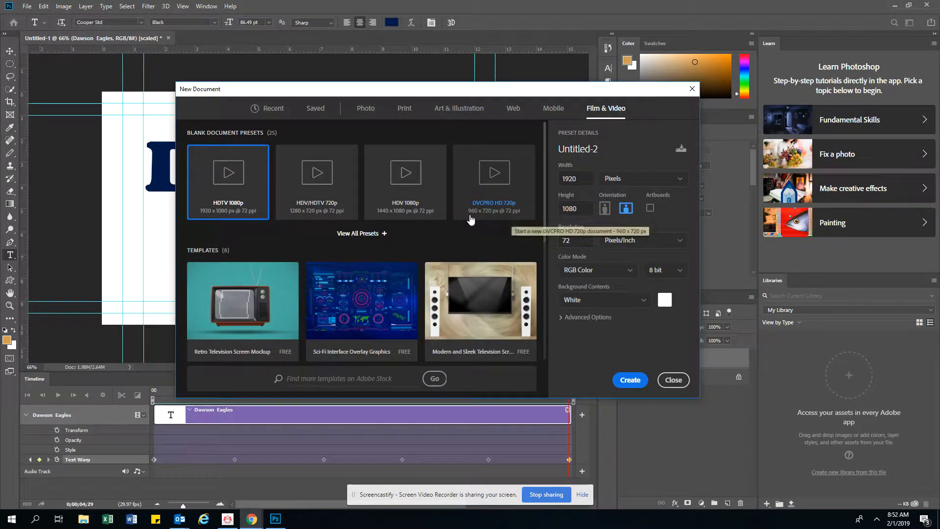
click(492, 199)
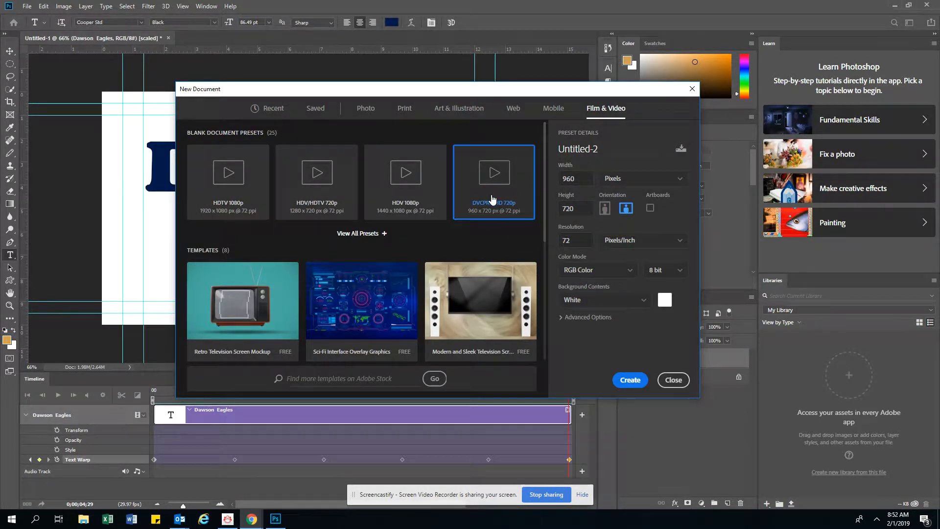
double_click(587, 149)
text(test)
key(BackSpace)
key(BackSpace)
text(xt warp animation)
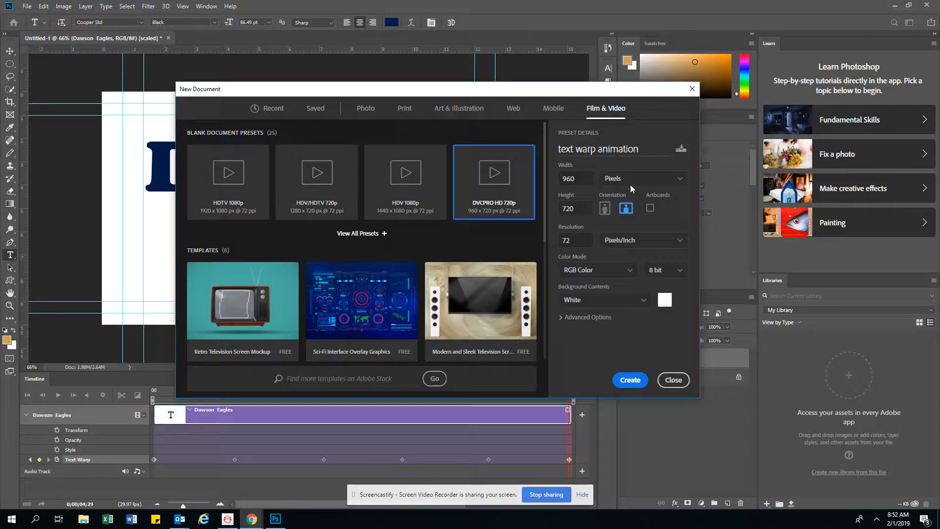
click(633, 381)
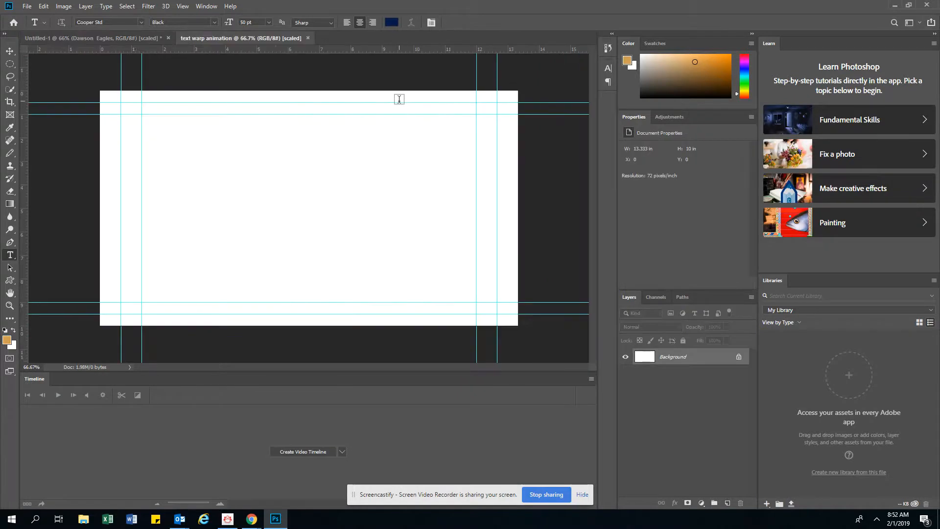
- Close the Timeline panel
click(594, 379)
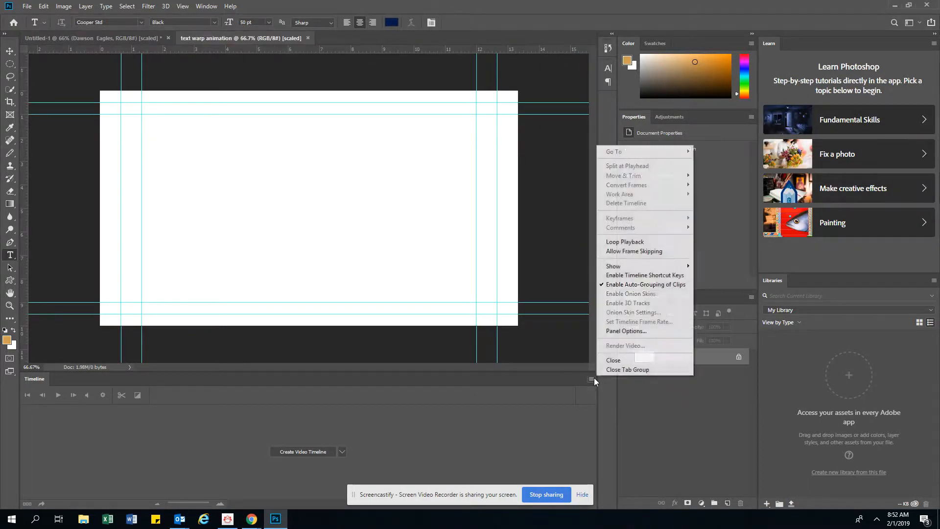
click(609, 370)
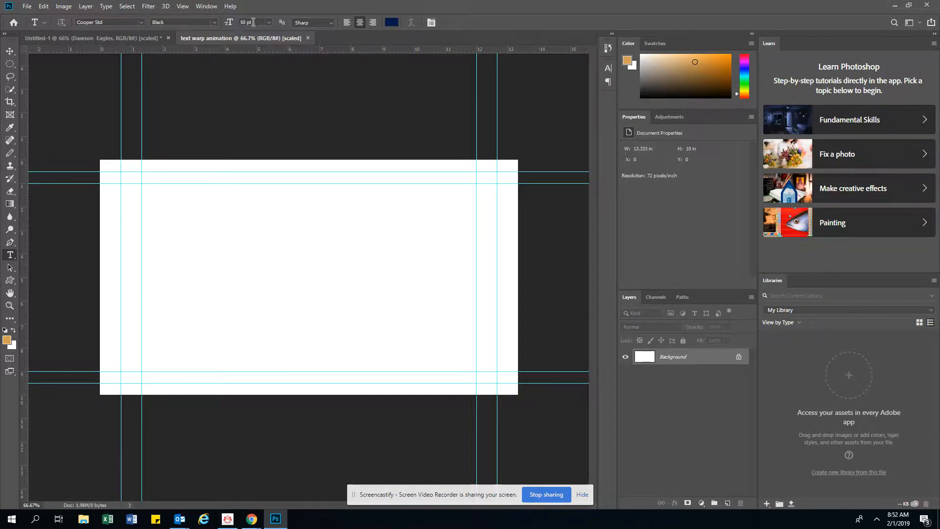
- Set the type size to 72 pt and type "Dawson" and "Eagles" on two lines near the canvas's upper left
click(269, 22)
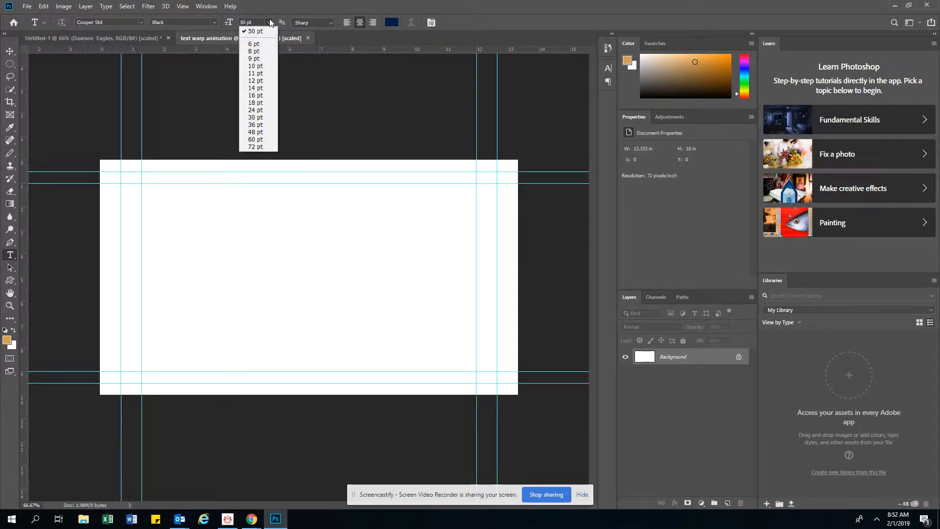
click(256, 146)
click(169, 239)
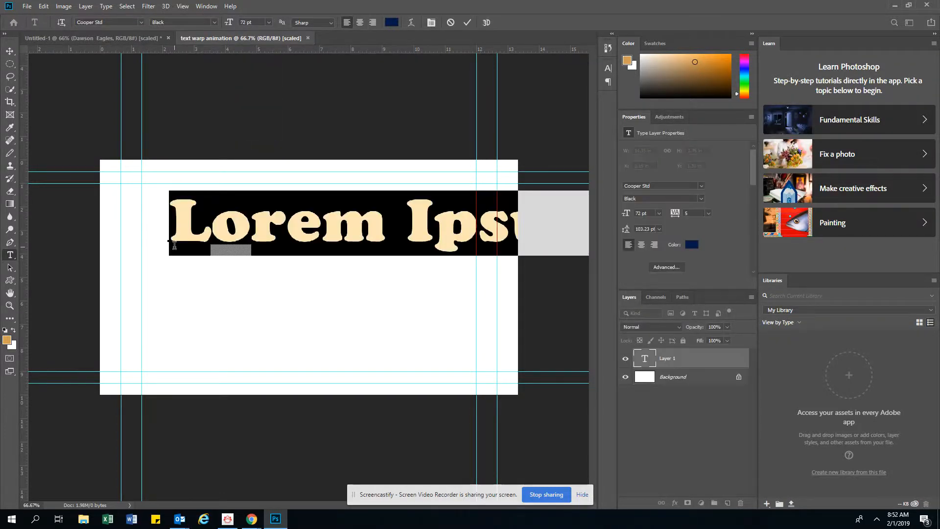
text(Dawson)
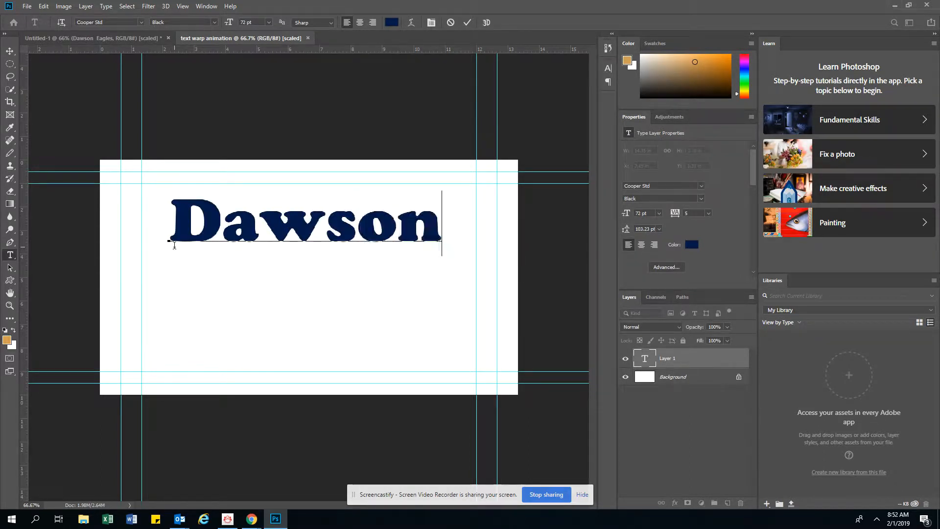
key(Return)
text(Ea)
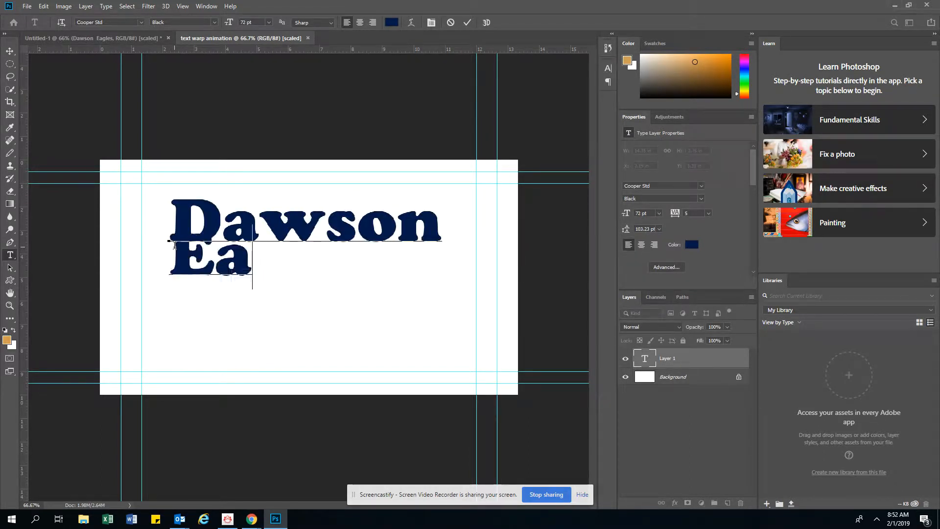
text(gles)
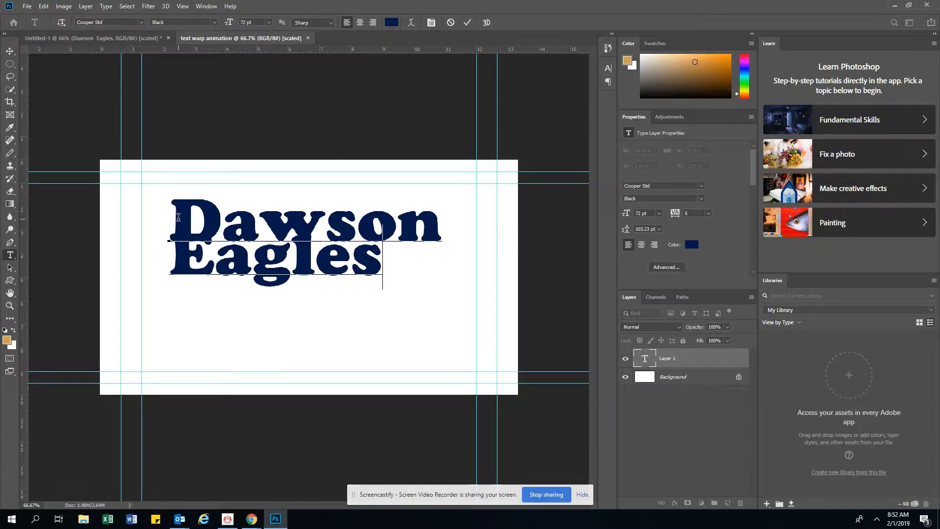
- Select all the text, center-align it, and move the text block to the middle of the canvas
drag(177, 217, 384, 254)
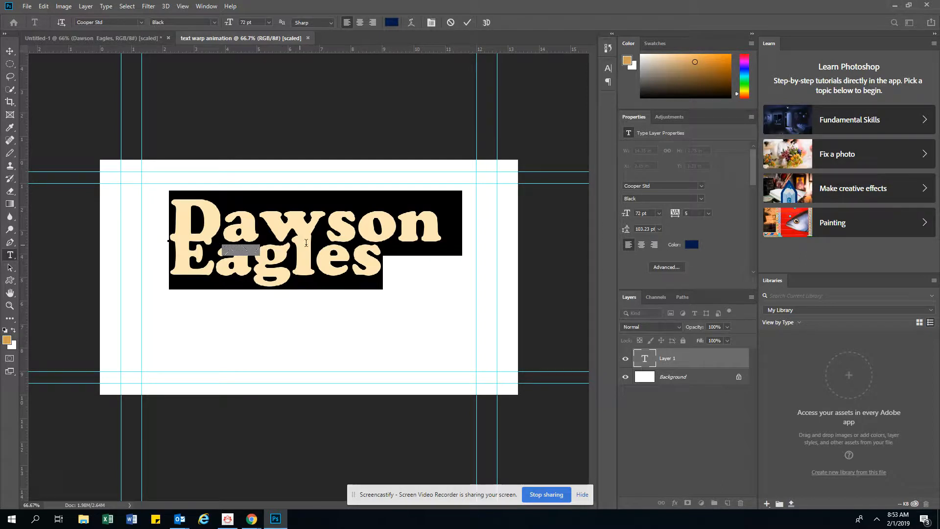
click(360, 23)
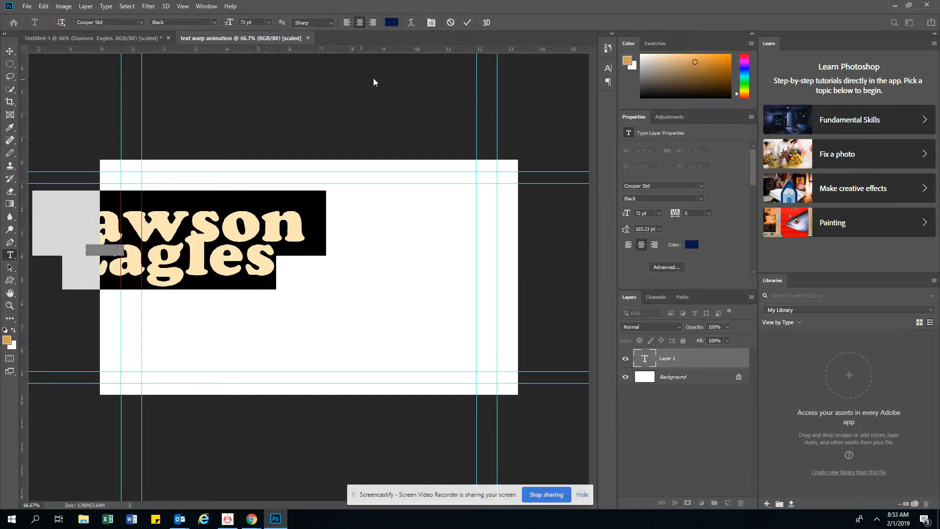
key(ctrl)
drag(223, 210, 366, 233)
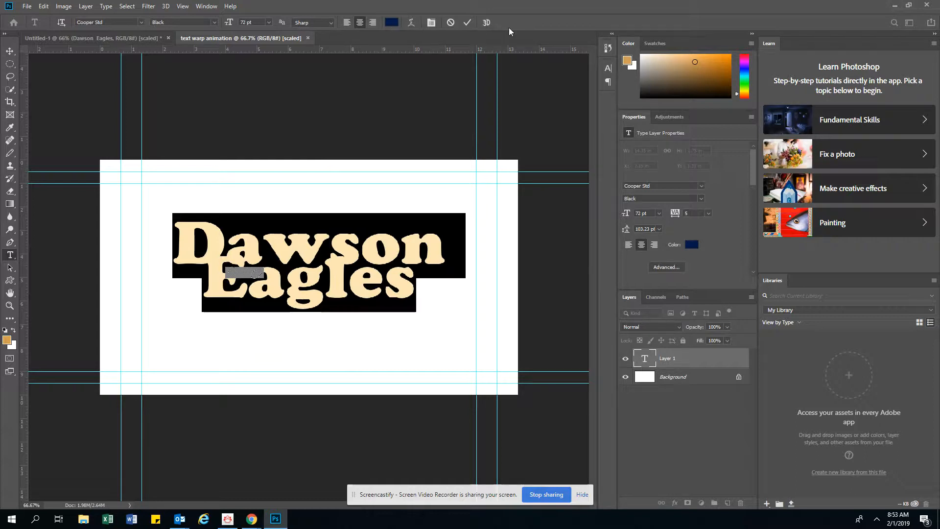
- Open the Character panel, set the tracking to 205, vertical scale to 261% and leading to 153.23 pt, and commit
click(208, 7)
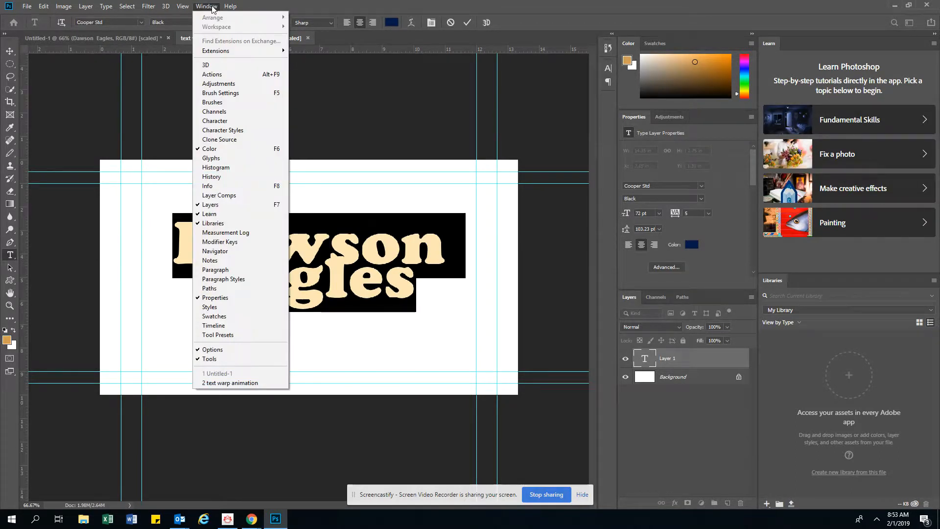
click(214, 121)
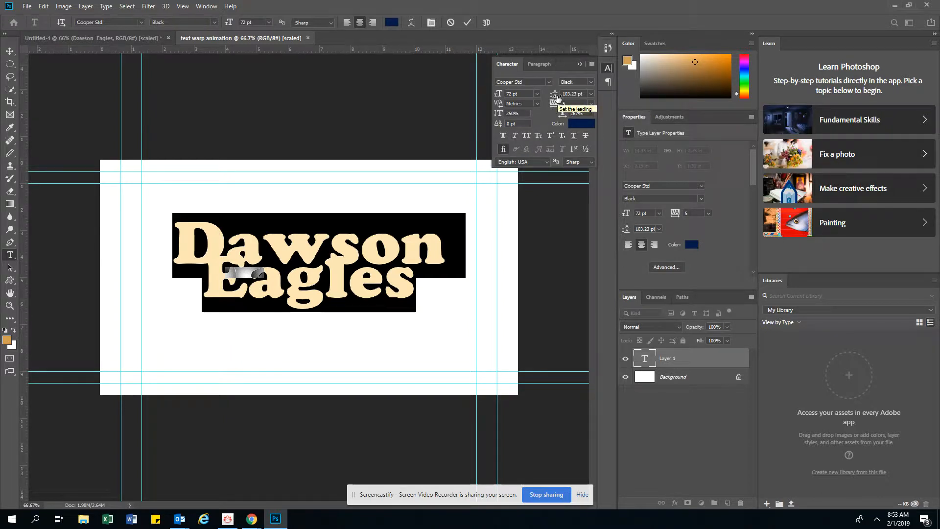
drag(557, 98, 601, 101)
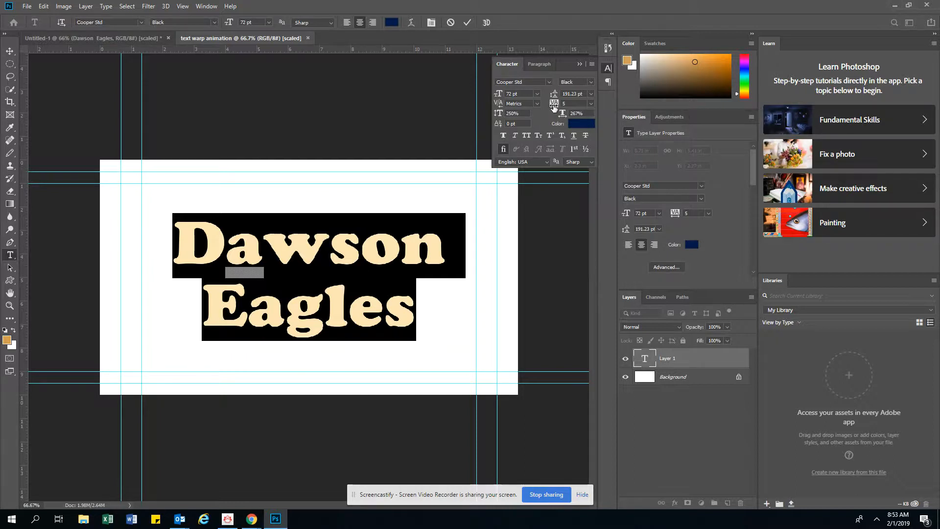
drag(553, 107, 558, 106)
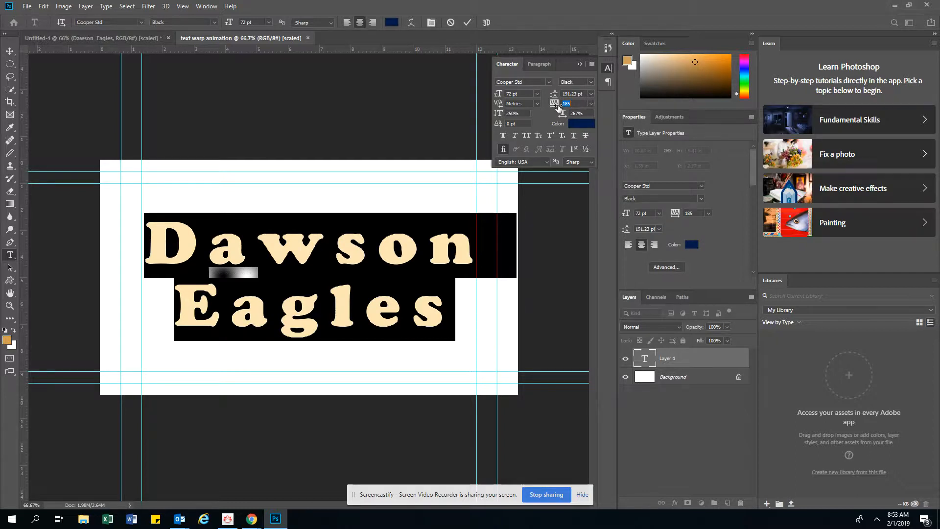
drag(559, 107, 560, 107)
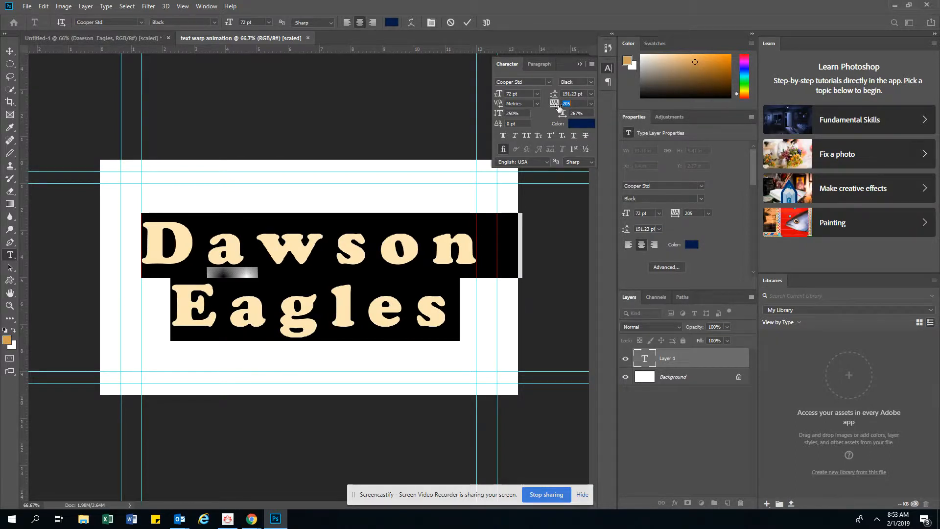
mouse_move(498, 116)
mouse_down()
mouse_move(555, 126)
mouse_move(508, 127)
mouse_up()
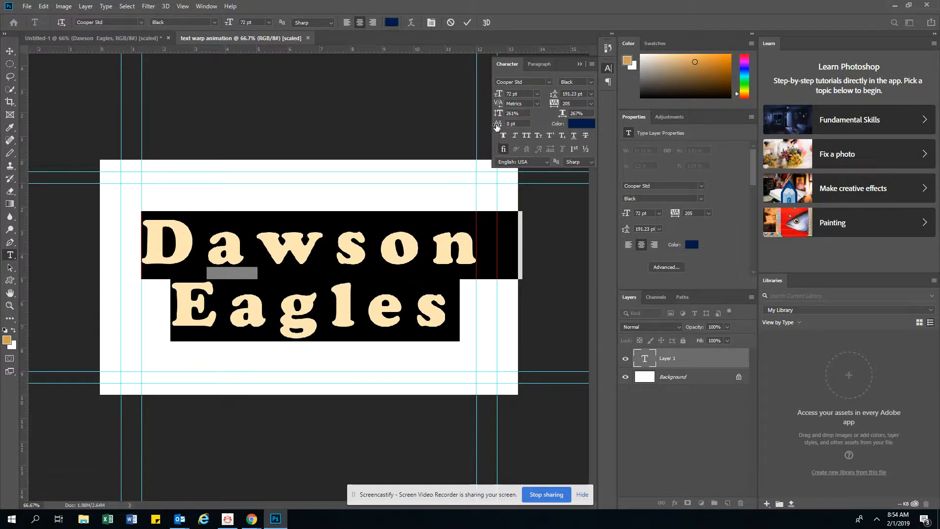
drag(555, 96, 537, 102)
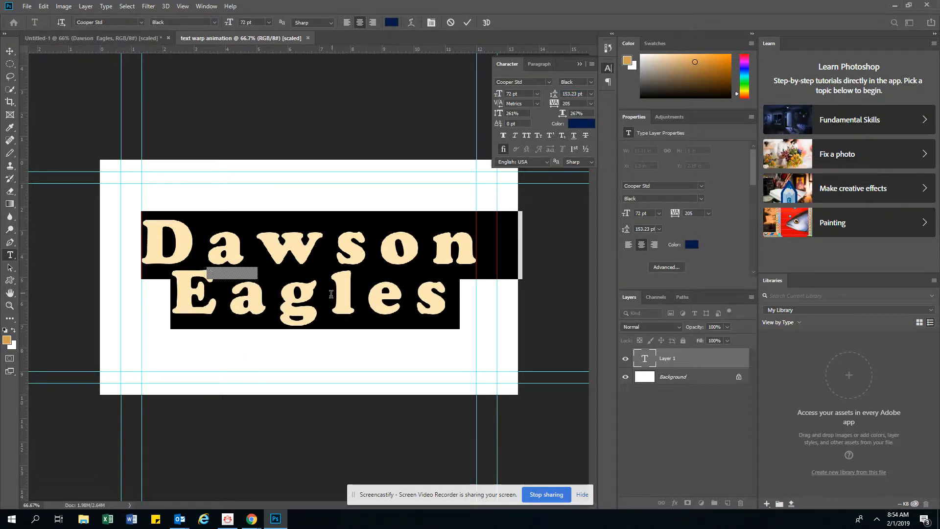
click(466, 23)
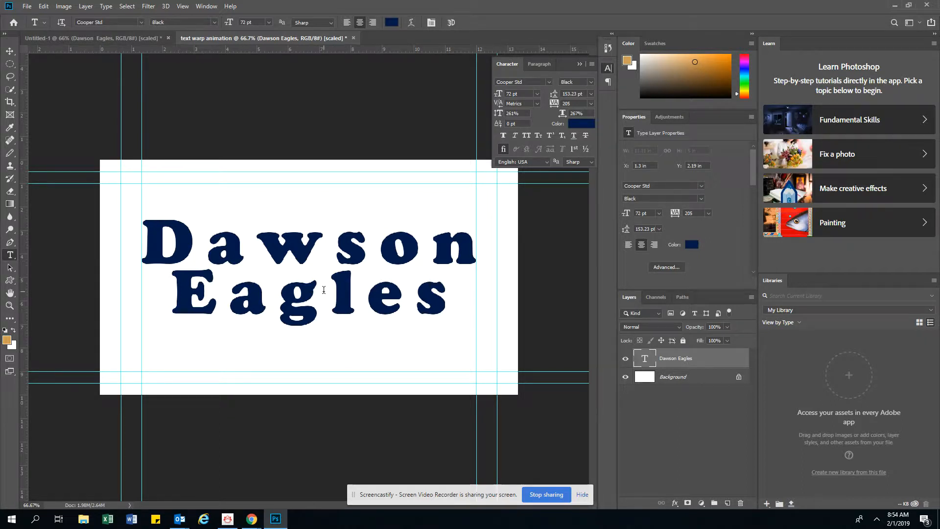
- Reselect all the text, set its tracking to -35 and commit the edit
drag(142, 237, 455, 310)
drag(554, 106, 550, 109)
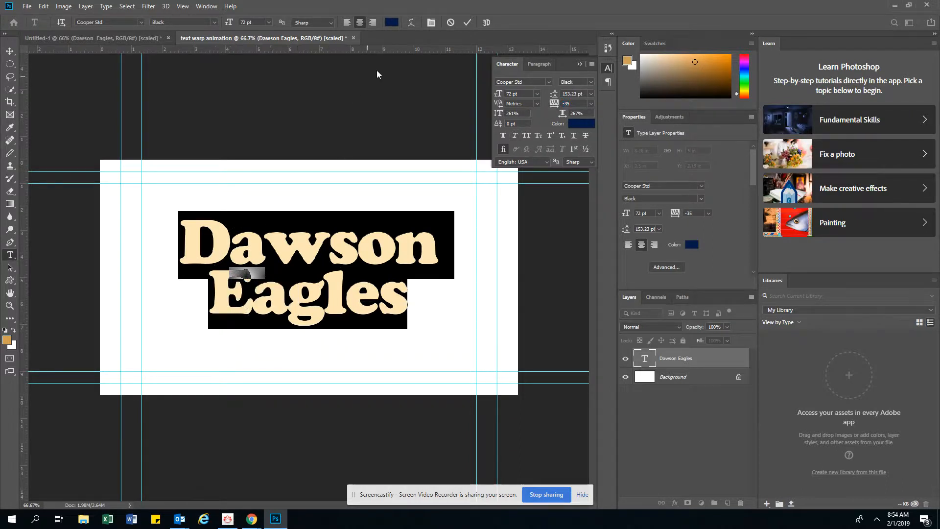
click(468, 23)
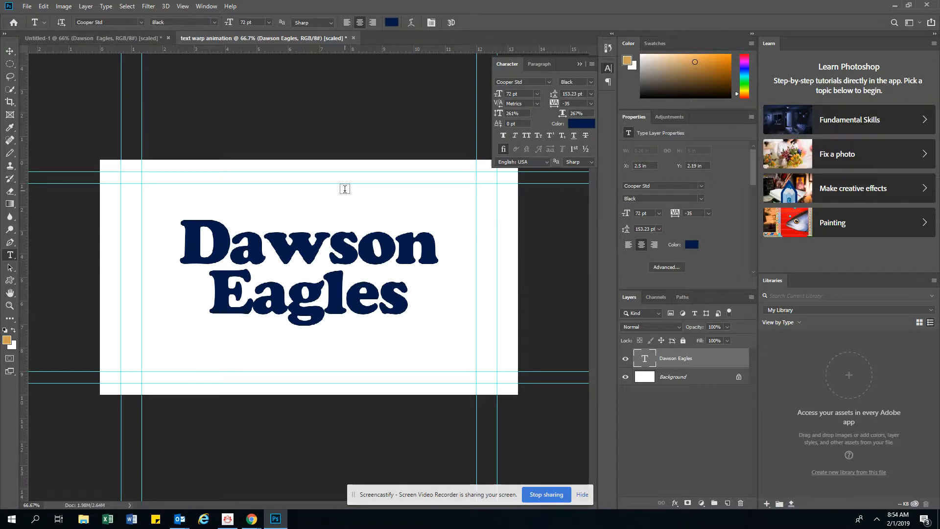
- Open the Timeline panel and create a video timeline
click(206, 6)
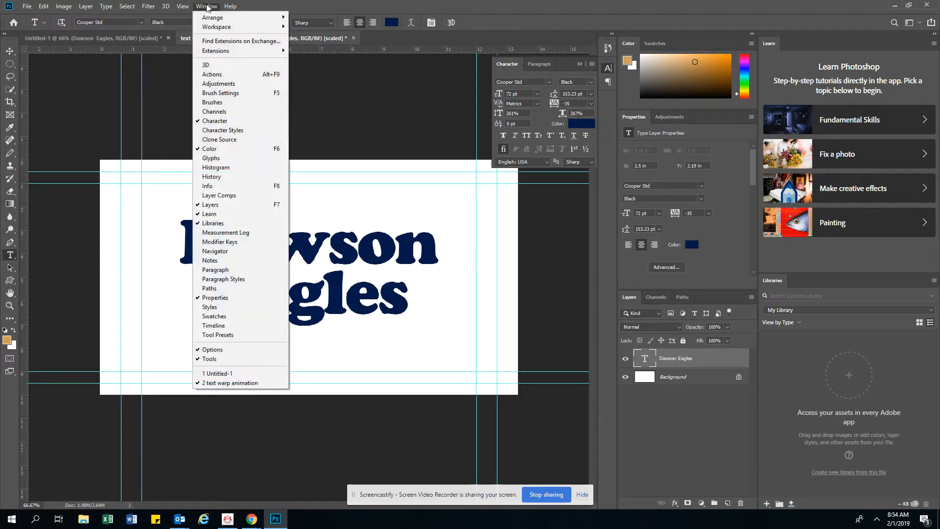
click(213, 325)
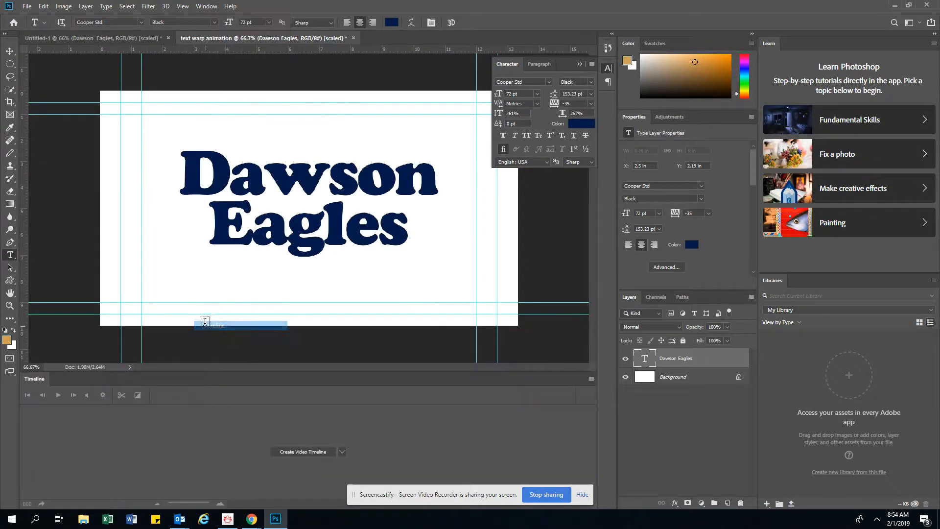
click(304, 455)
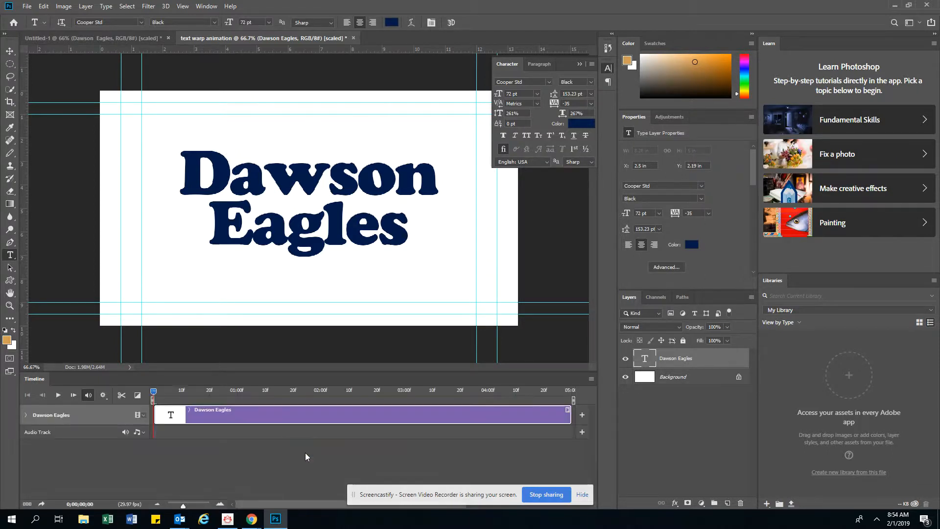
- Expand the Dawson Eagles track and enable keyframing for its Text Warp property
click(26, 415)
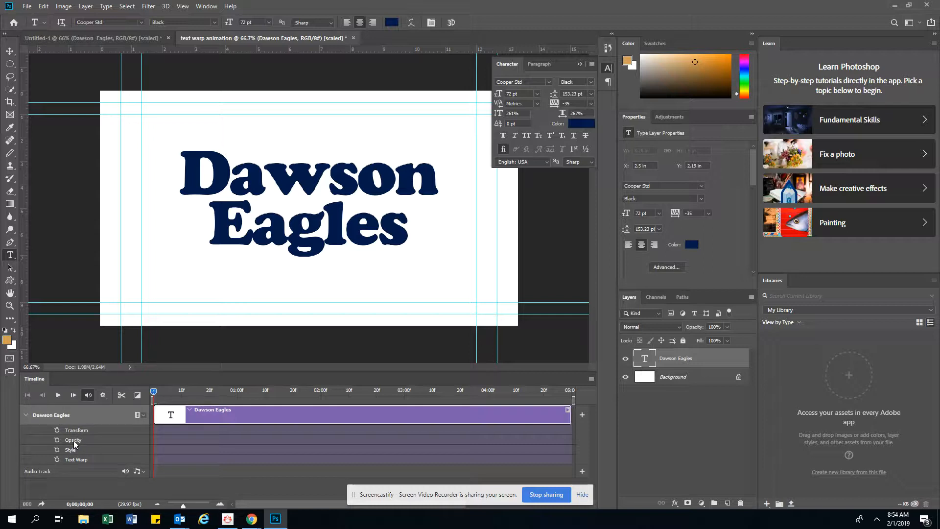
click(57, 459)
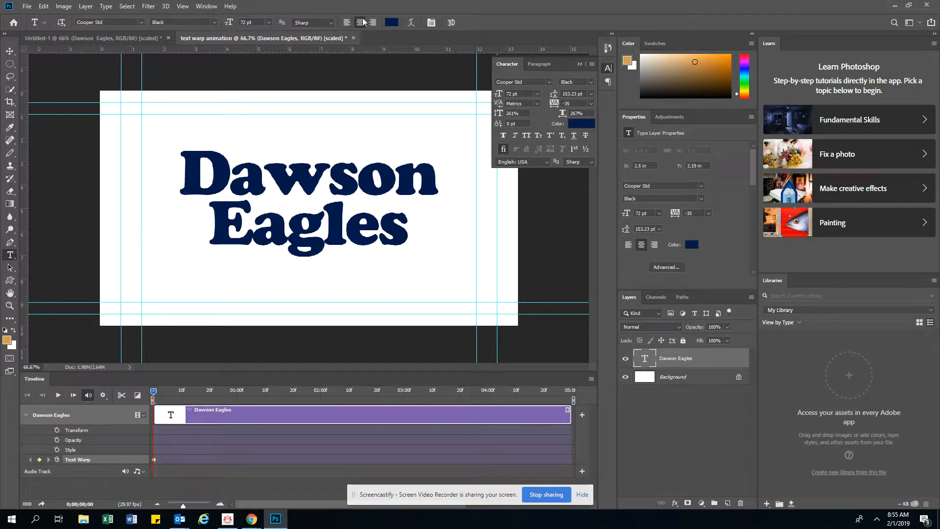
- Warp the text with the Flag style, horizontal, bend +50%
click(411, 23)
click(411, 23)
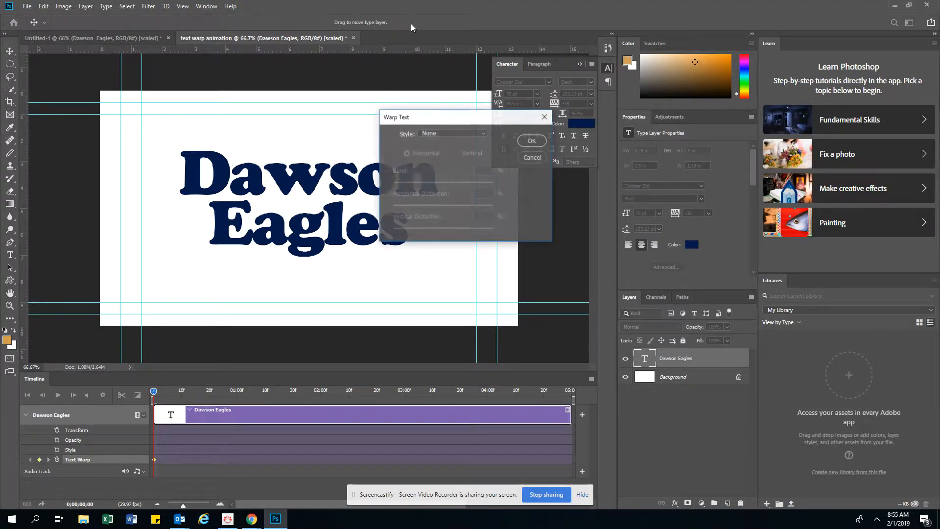
click(446, 134)
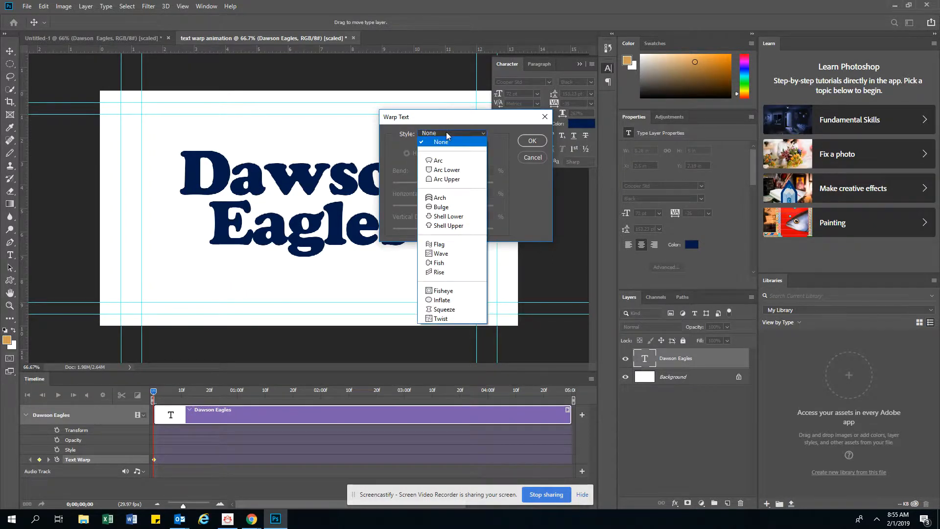
click(439, 243)
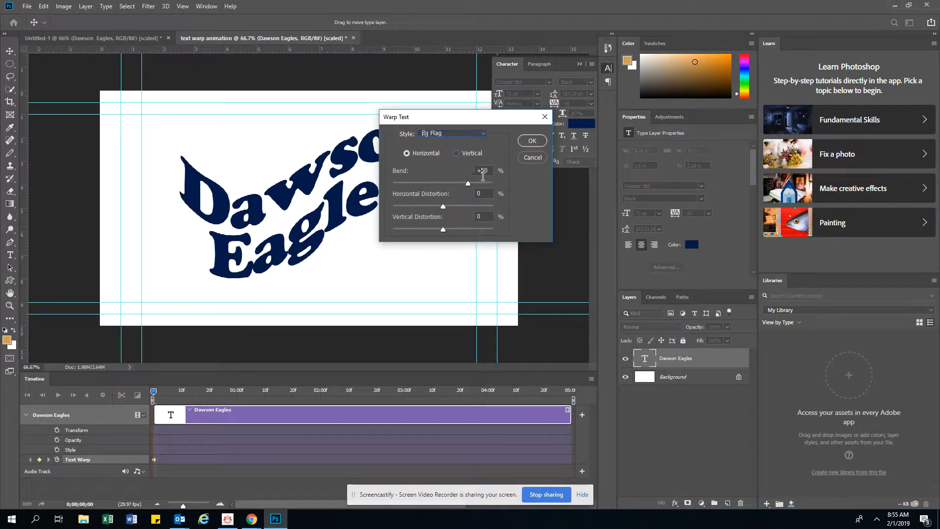
click(533, 141)
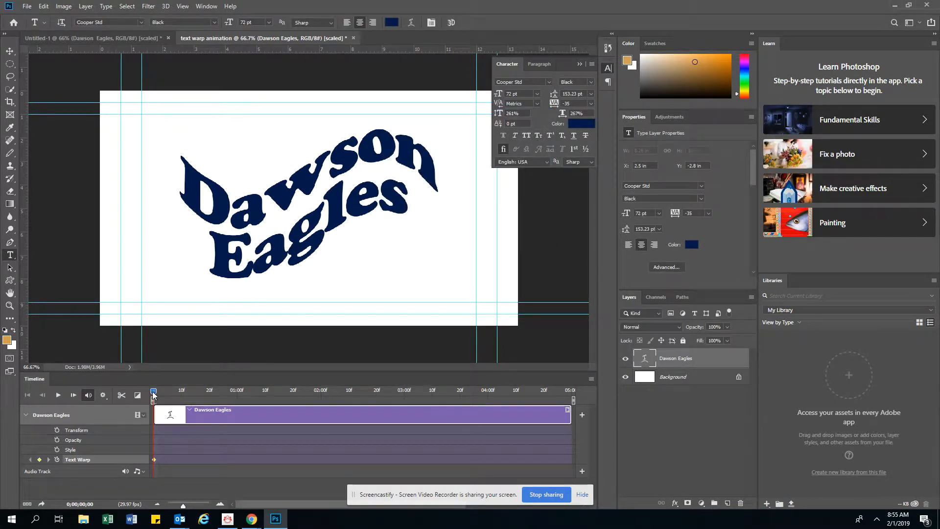
- At about 2:15 on the timeline, change the Flag warp's bend to 0%
drag(154, 393, 280, 401)
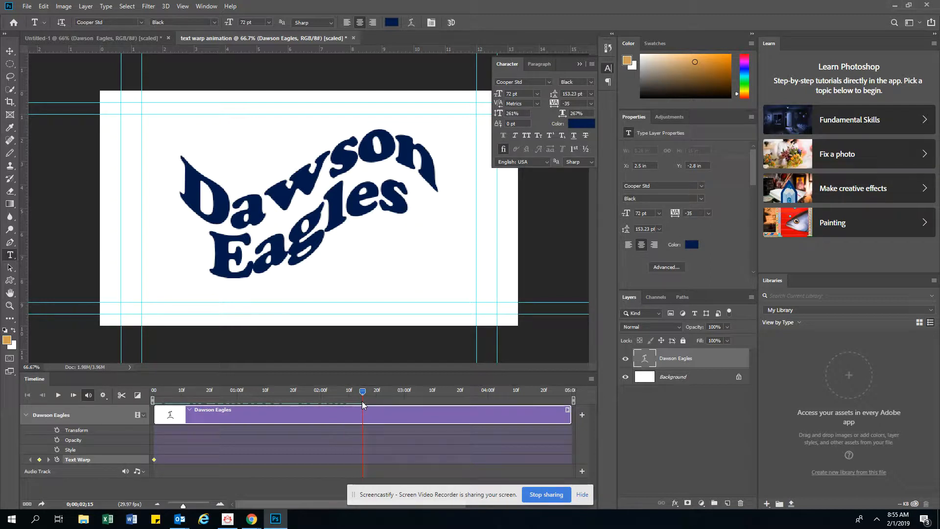
click(413, 22)
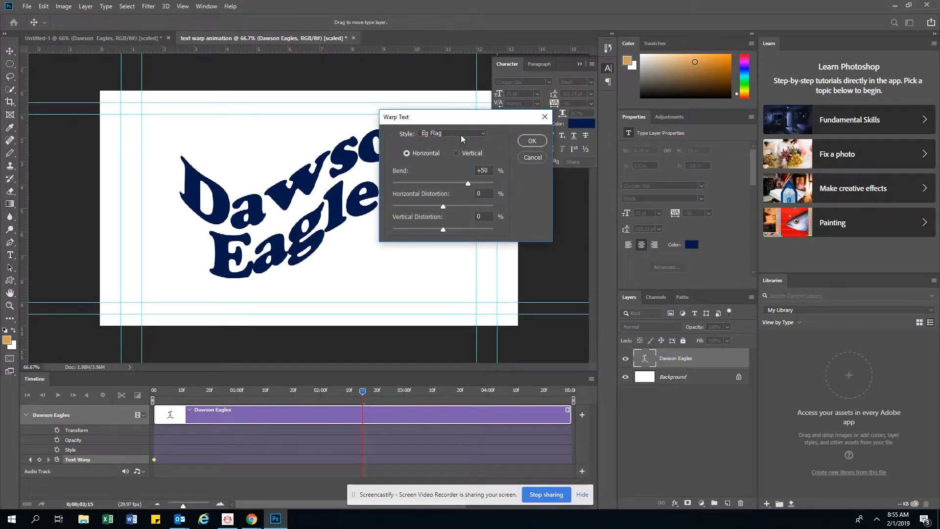
drag(468, 180, 442, 183)
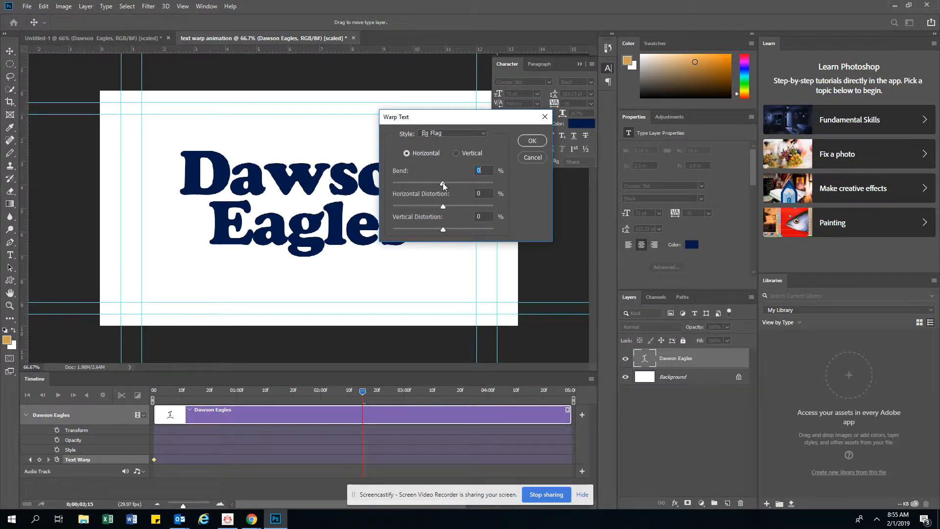
click(531, 142)
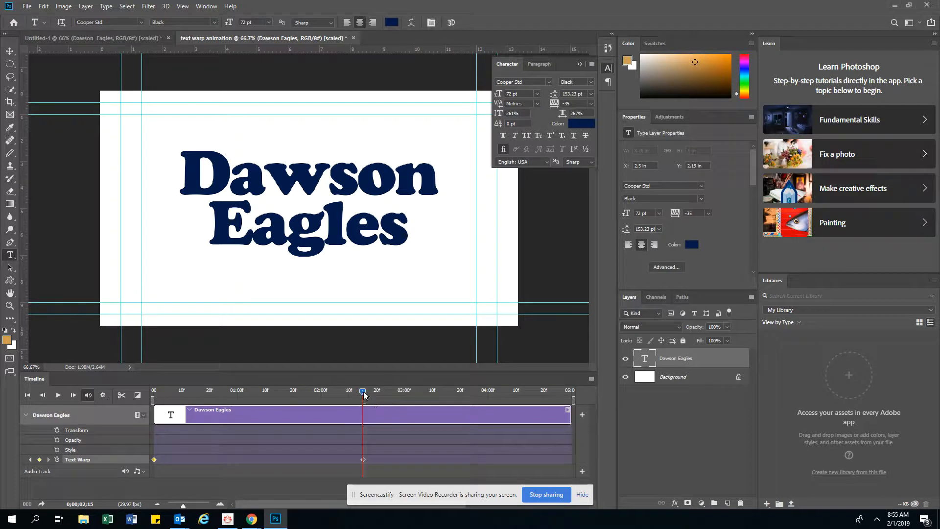
- At the end of the timeline, give the Flag warp a negative bend, then play the animation from the start
drag(364, 391, 550, 398)
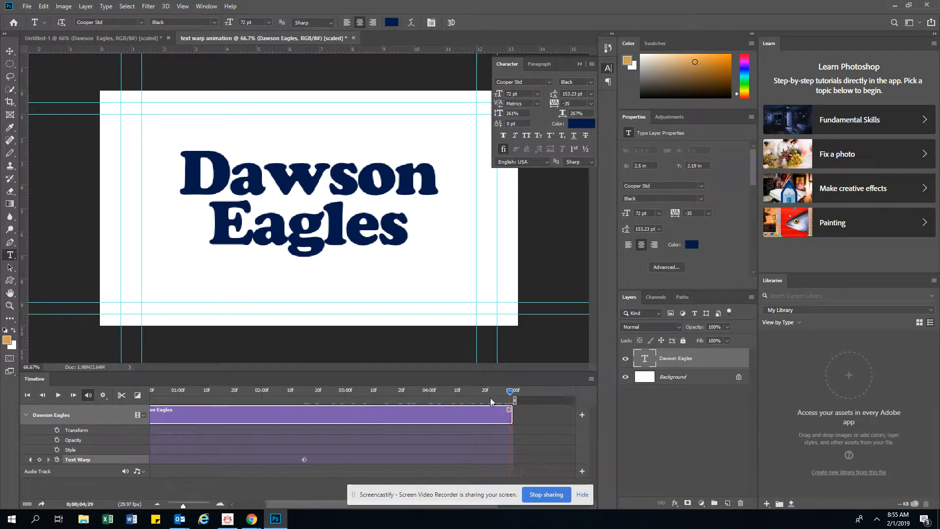
click(412, 23)
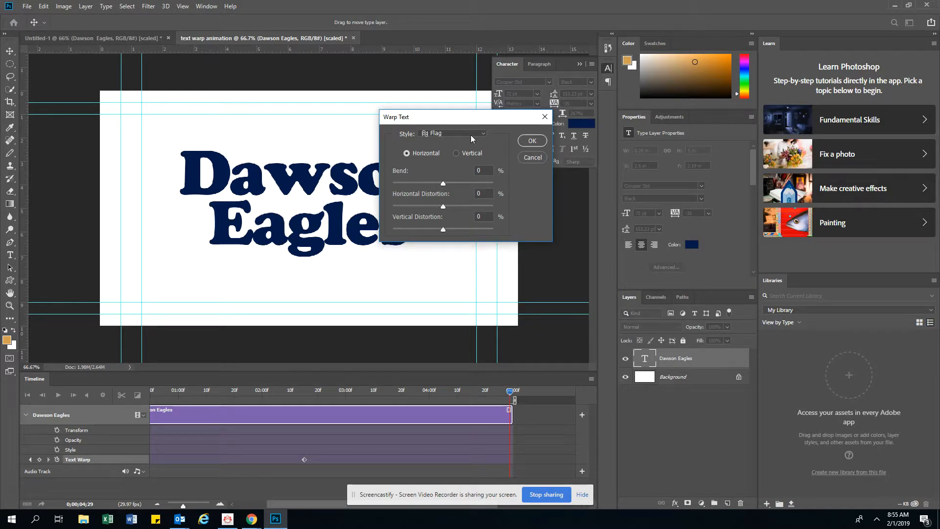
click(451, 132)
click(451, 133)
drag(443, 184, 418, 187)
click(542, 139)
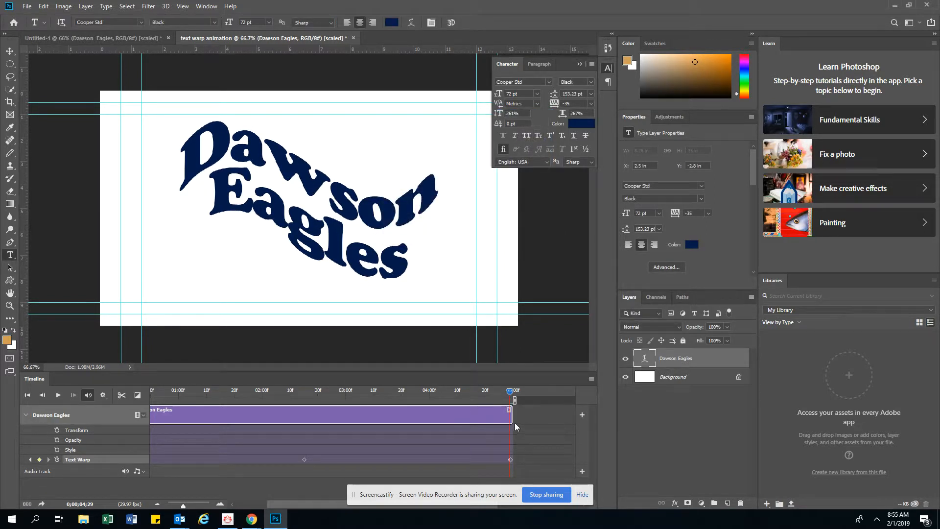
click(27, 395)
click(57, 395)
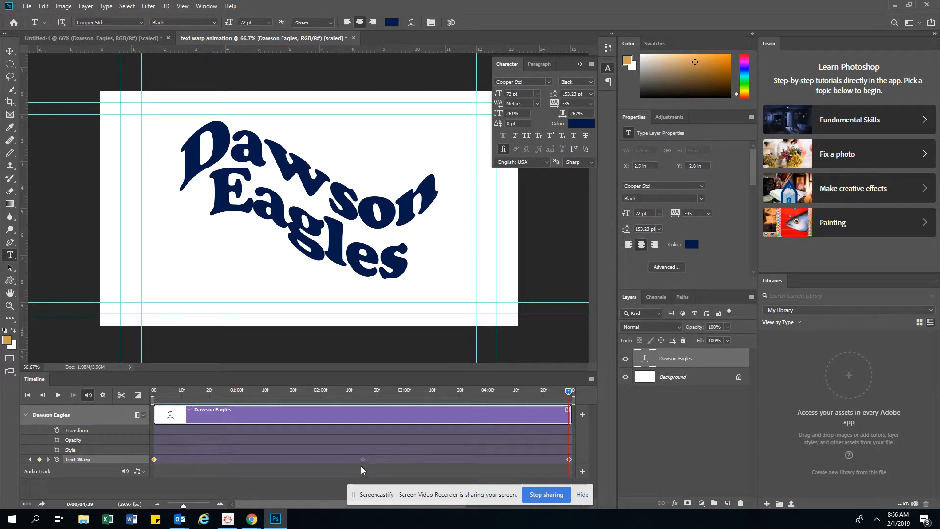
- Move the Text Warp middle keyframe to the 1-second mark and the end keyframe to the 2-second mark
drag(363, 459, 303, 455)
drag(236, 457, 236, 457)
click(232, 390)
drag(232, 391, 238, 390)
drag(234, 459, 238, 459)
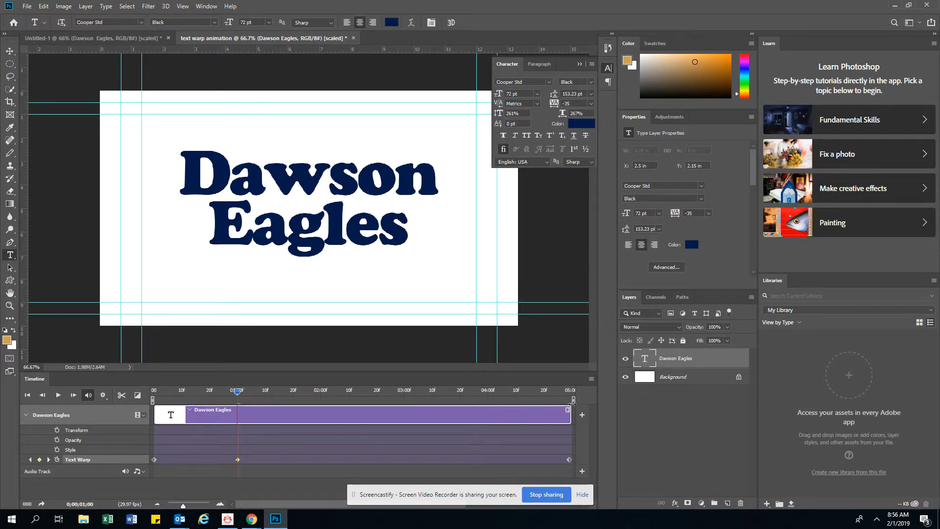
drag(238, 391, 321, 392)
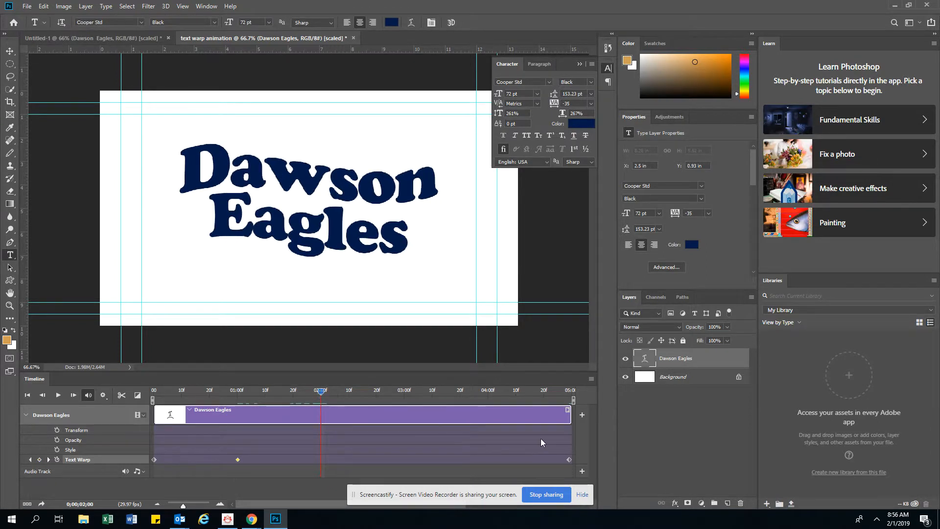
drag(569, 459, 320, 462)
- Copy the 1-second Text Warp keyframe and paste it at the 3-second mark
click(173, 390)
drag(195, 390, 405, 401)
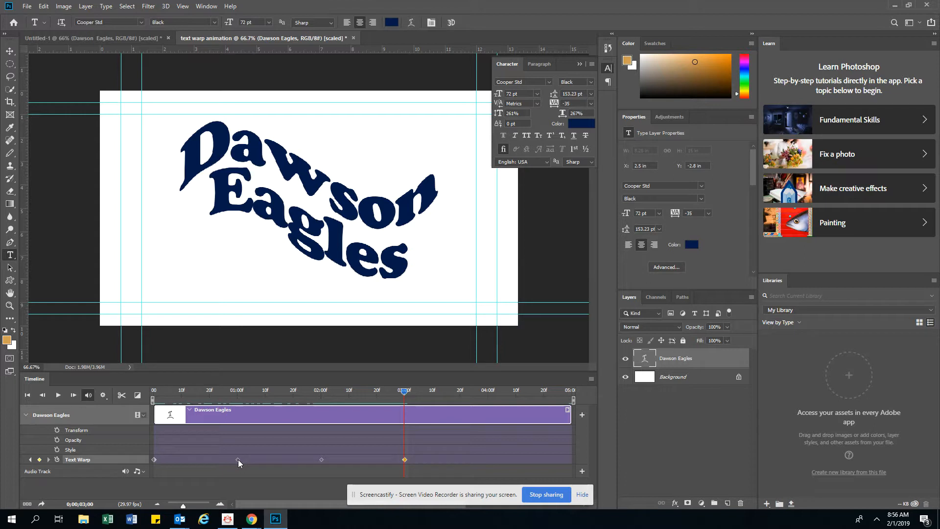
right_click(238, 459)
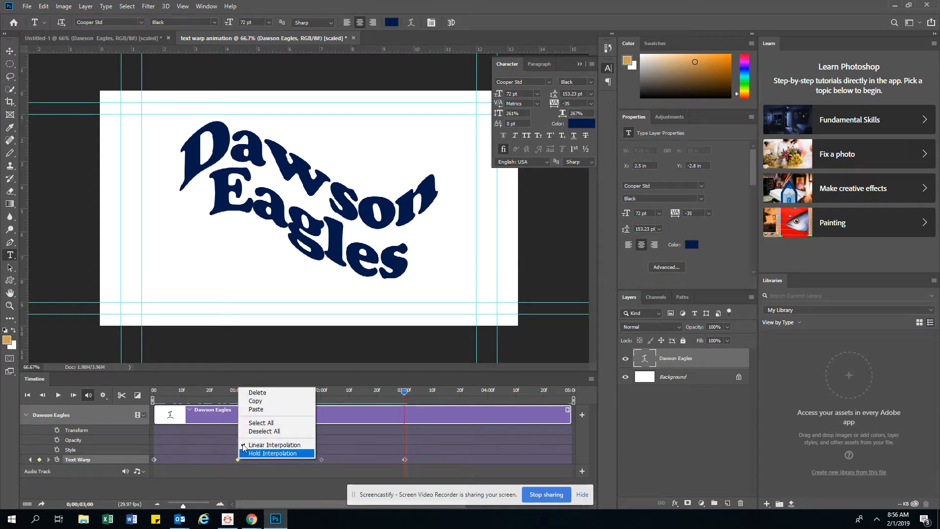
click(260, 402)
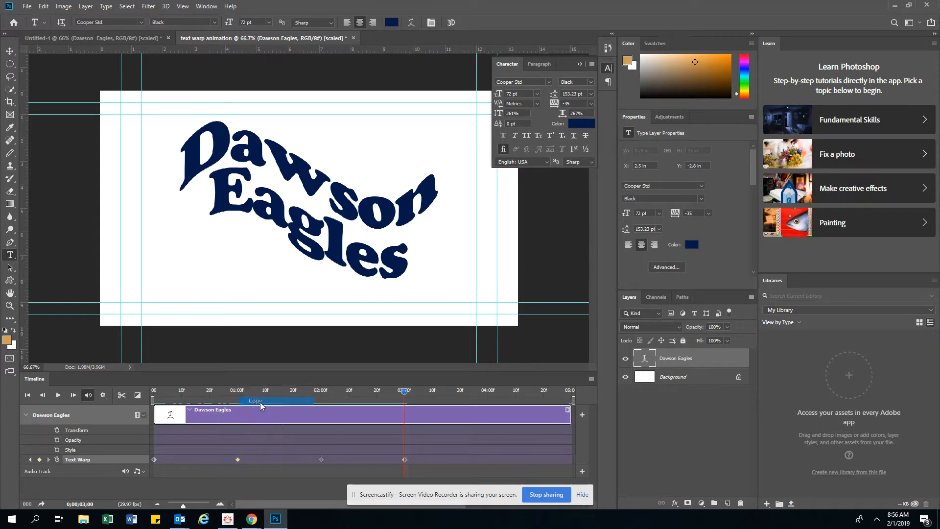
right_click(405, 459)
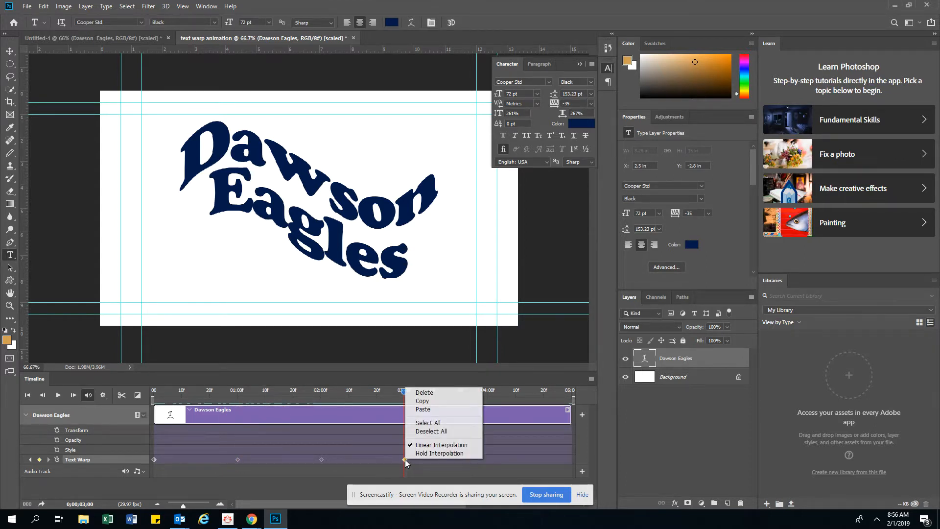
click(424, 411)
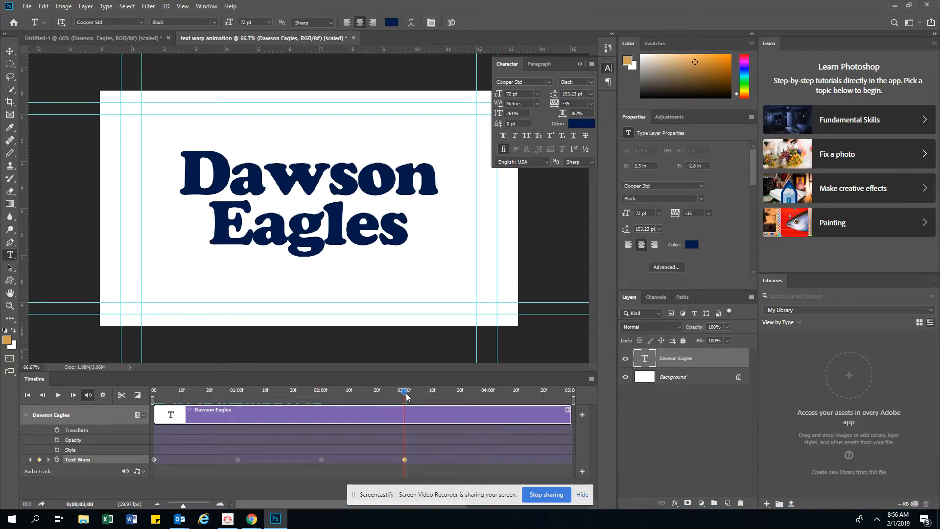
- Copy the first Text Warp keyframe, paste it at the 4-second mark, and play the animation from the start
drag(404, 394, 488, 423)
right_click(154, 459)
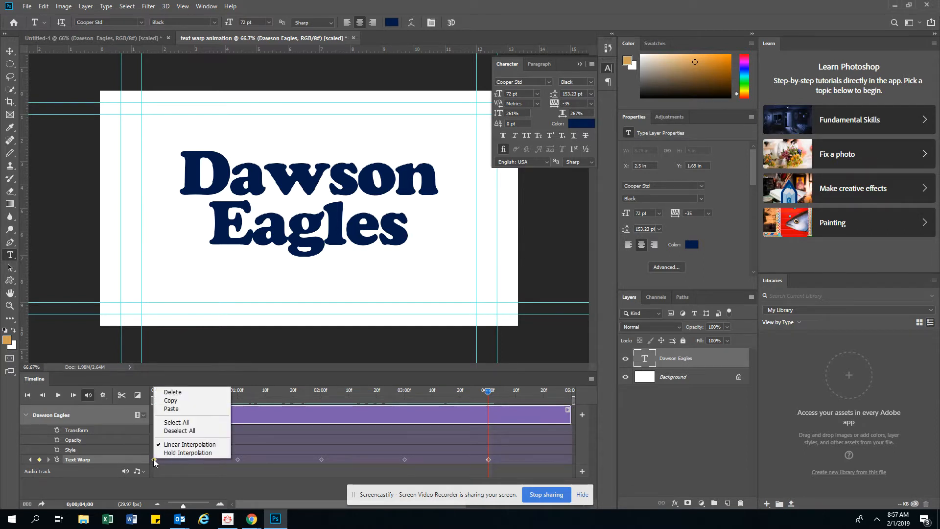
click(171, 406)
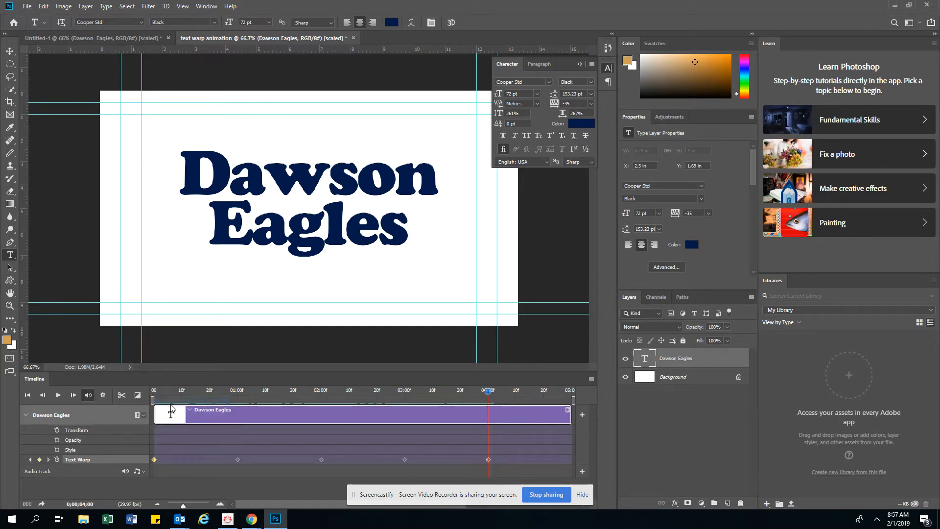
right_click(489, 459)
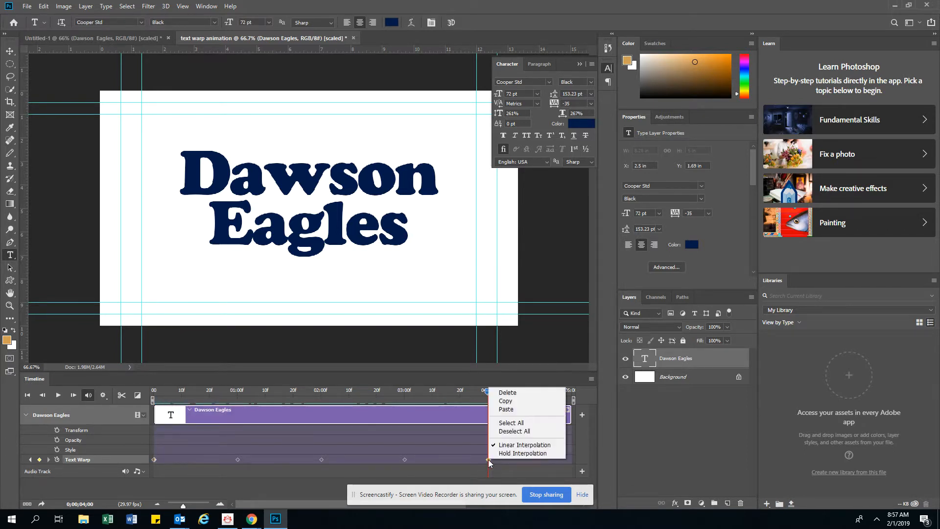
click(505, 409)
drag(489, 392, 154, 391)
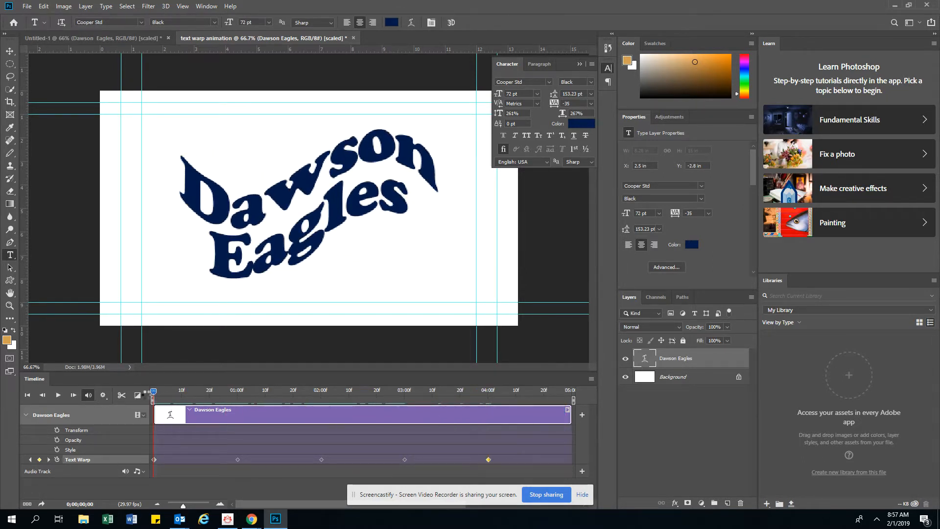
key(space)
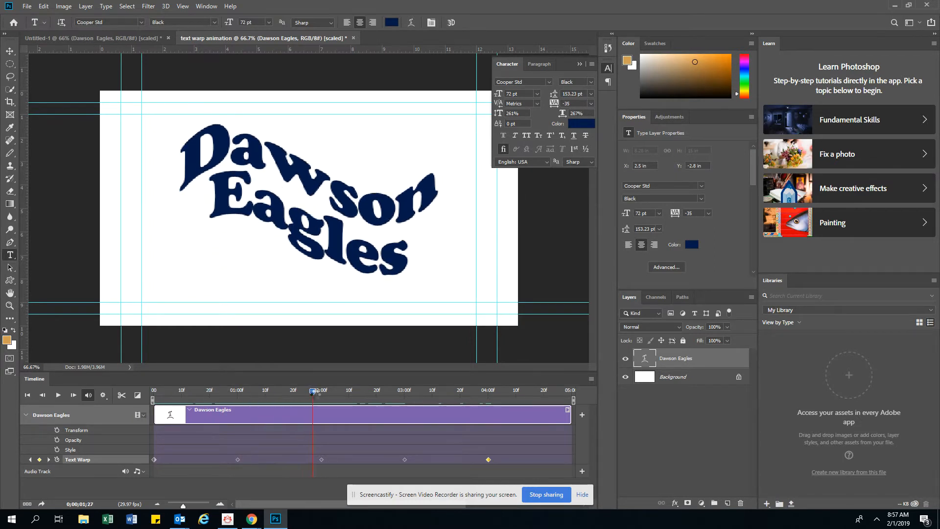
- Copy the 3-second Text Warp keyframe and paste it at the end of the timeline
drag(406, 399, 573, 392)
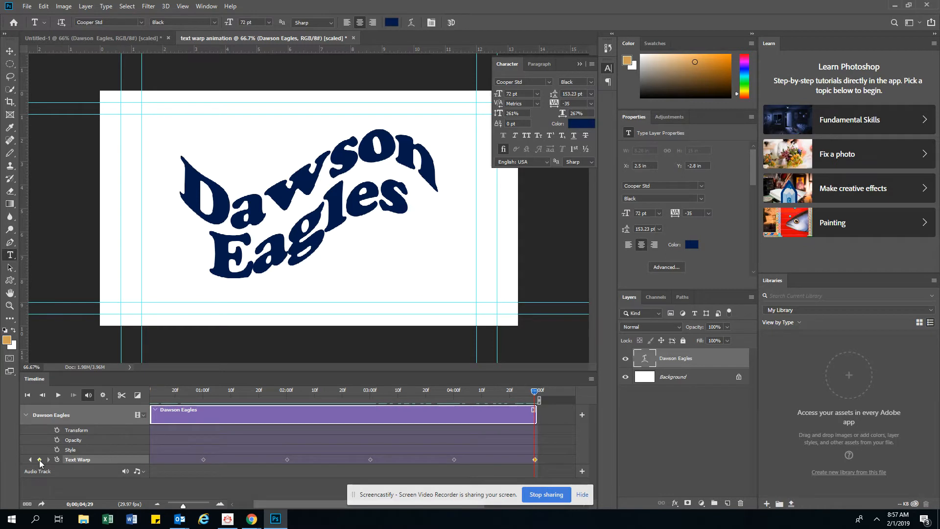
right_click(369, 459)
click(387, 401)
click(535, 459)
drag(537, 460, 535, 460)
right_click(535, 459)
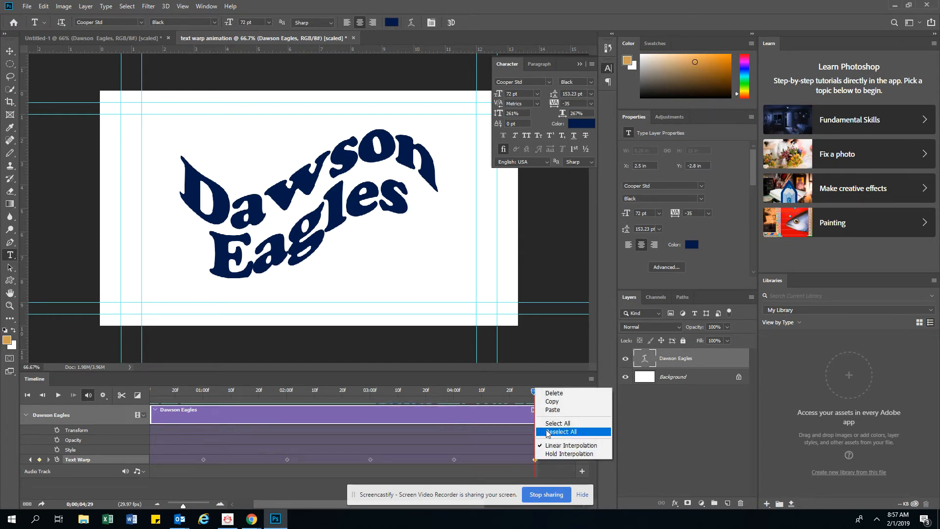
click(549, 413)
- Play the finished warp animation from the beginning
key(space)
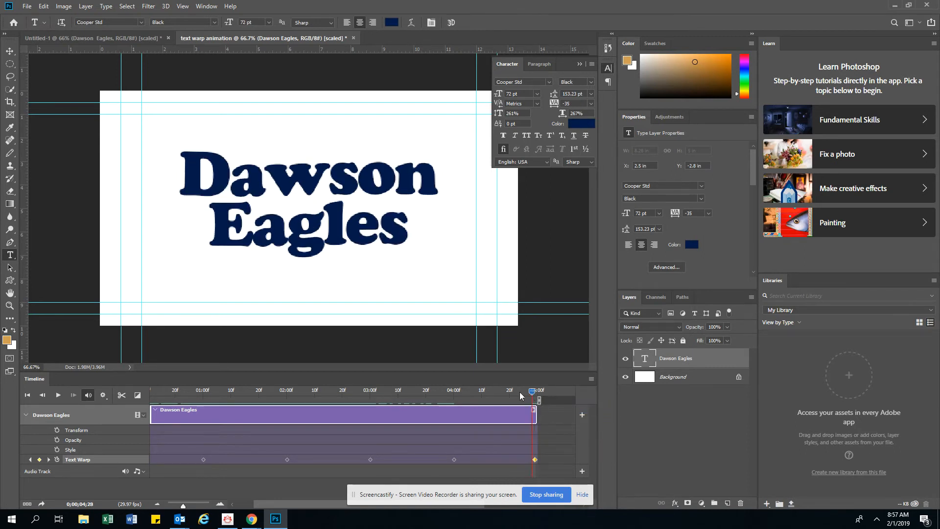
drag(318, 405, 30, 403)
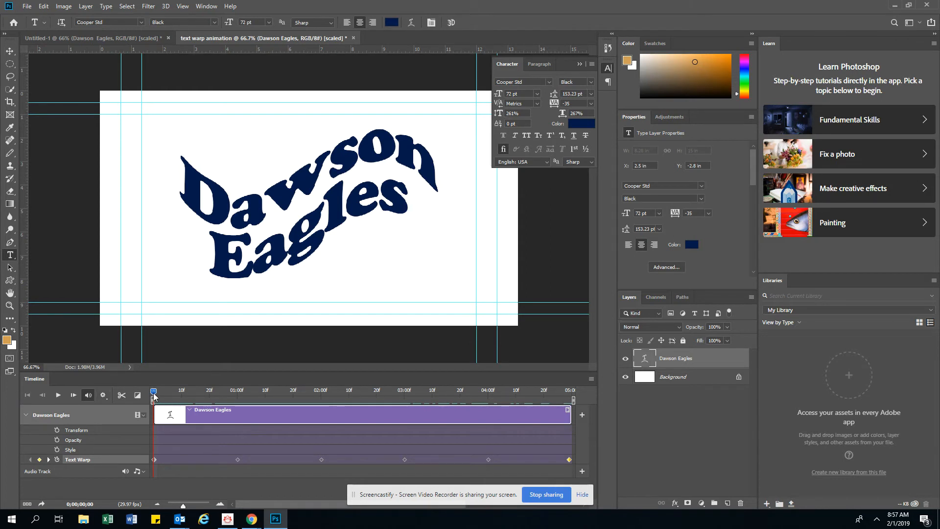
click(58, 395)
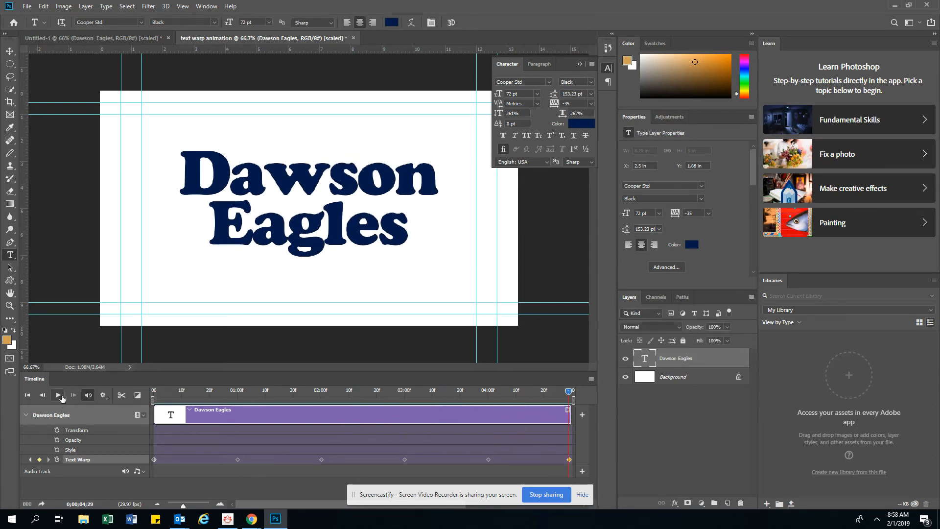
- Save the document
click(26, 6)
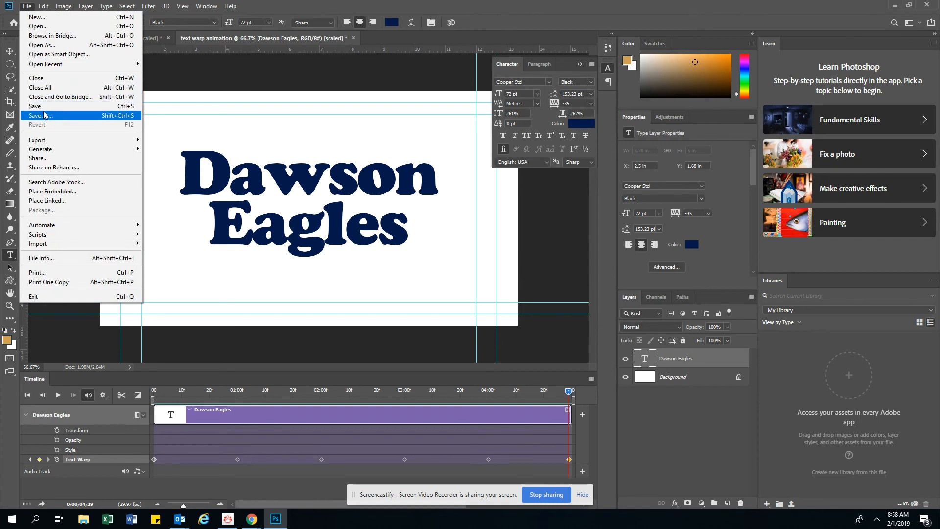
click(43, 108)
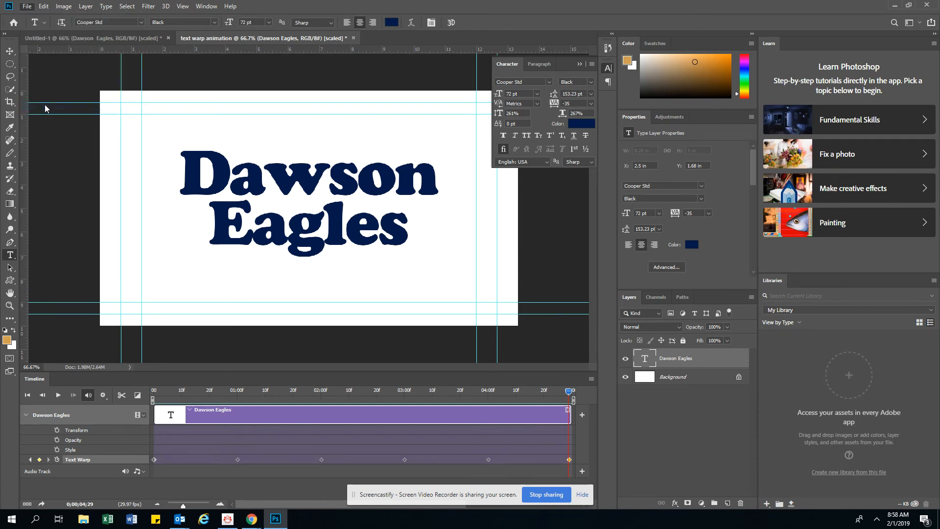
click(27, 7)
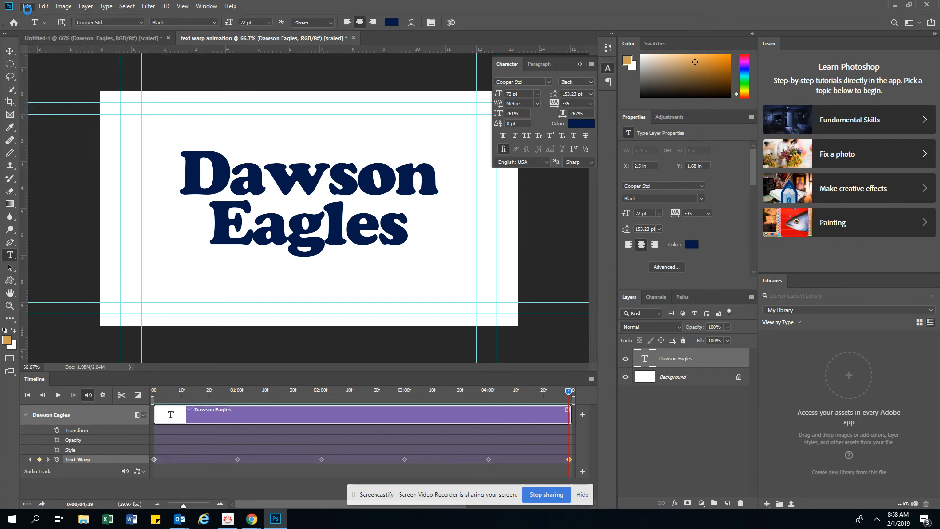